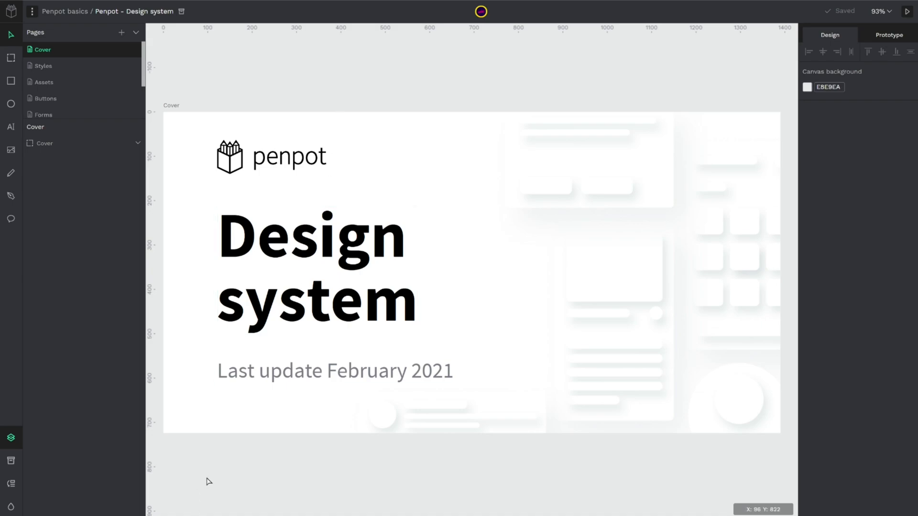
Step: Show the Design system file's shared library assets in the Assets panel
click(12, 464)
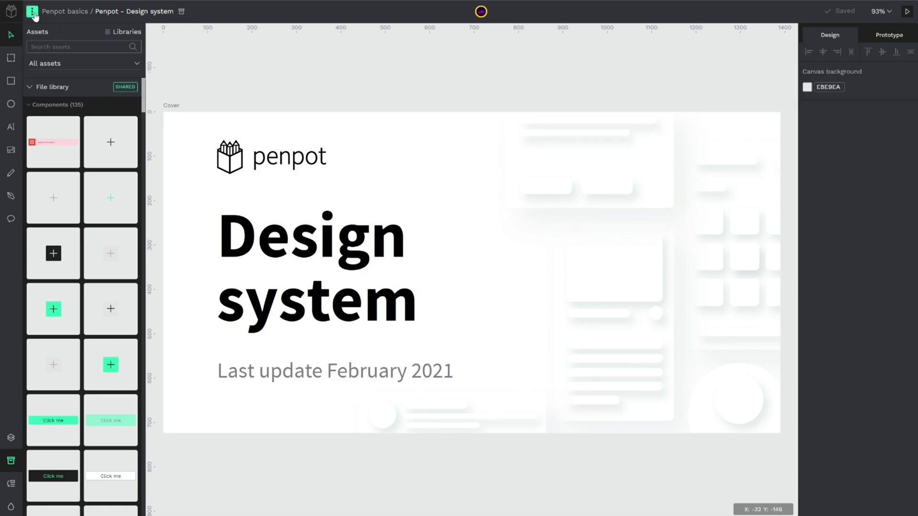
click(33, 12)
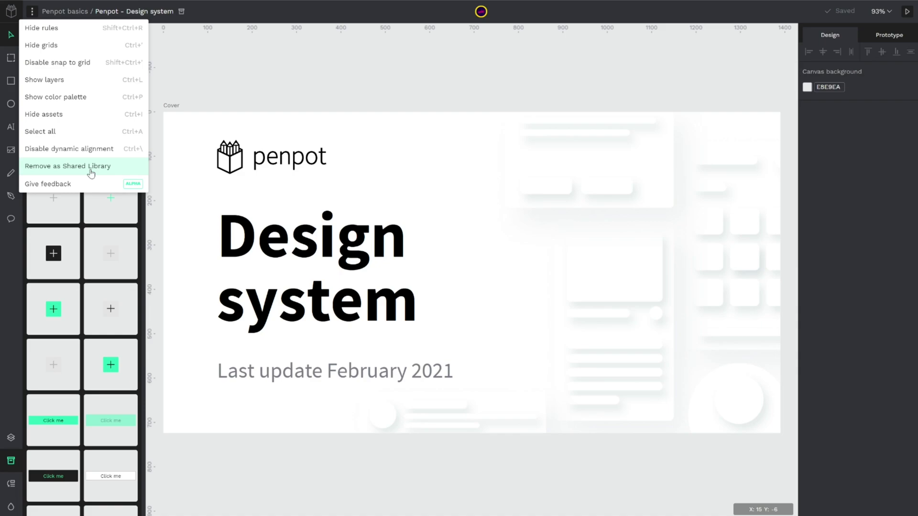
click(229, 95)
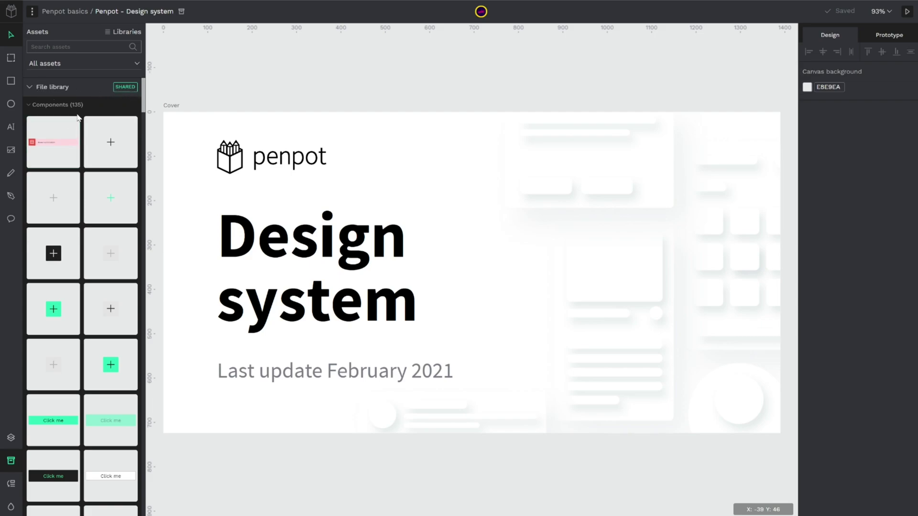
scroll(72, 146, down, 3)
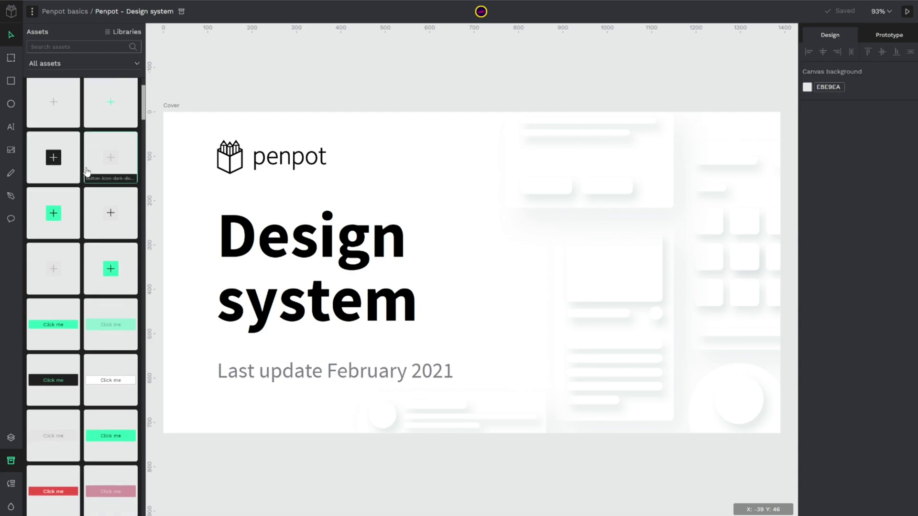
scroll(85, 168, down, 3)
scroll(86, 174, down, 3)
scroll(86, 176, down, 3)
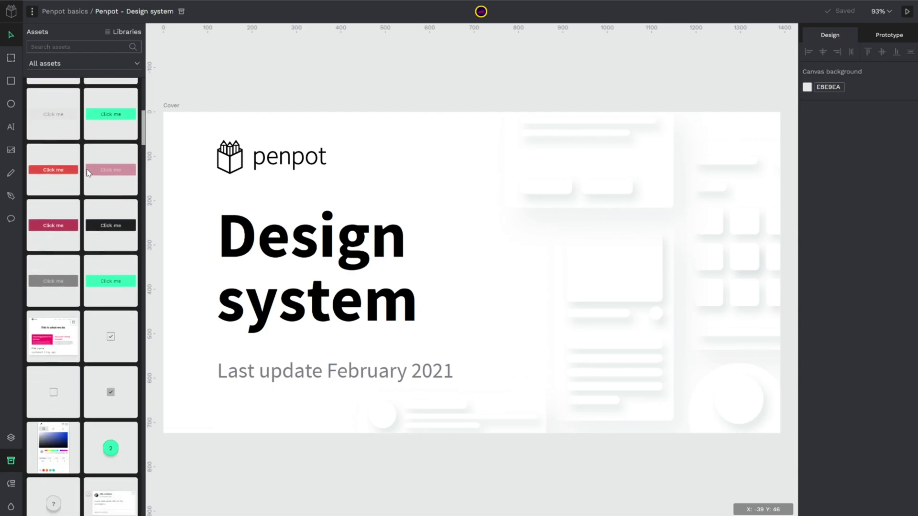
scroll(88, 187, down, 2)
scroll(90, 201, down, 4)
scroll(86, 215, down, 3)
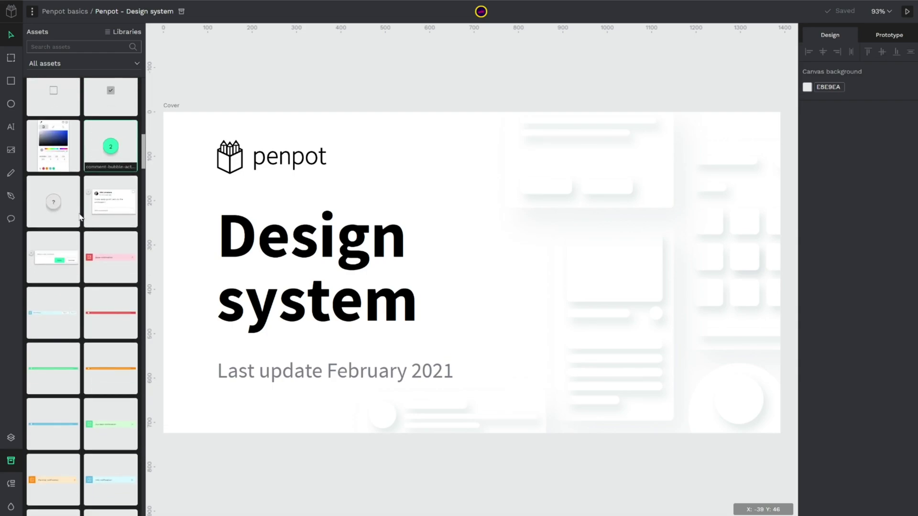
scroll(50, 315, down, 1)
scroll(51, 328, up, 6)
scroll(53, 328, up, 2)
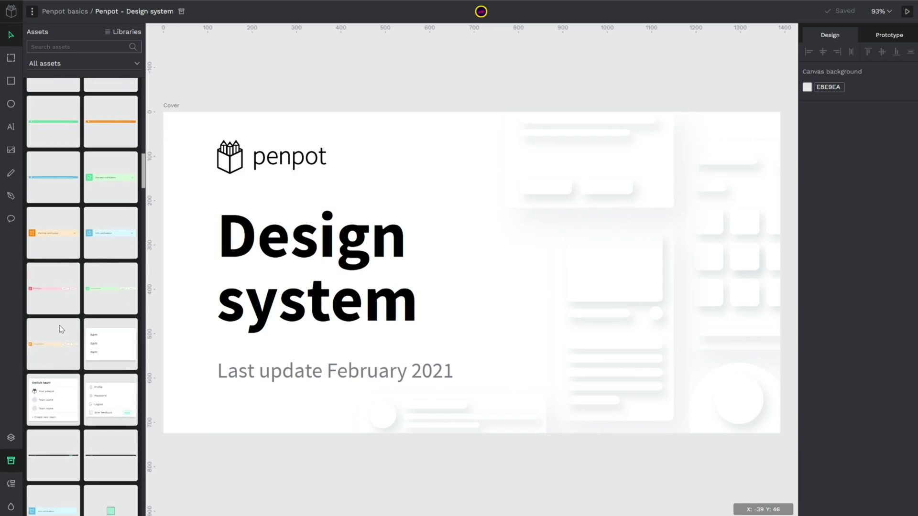
scroll(56, 328, up, 6)
scroll(61, 328, up, 8)
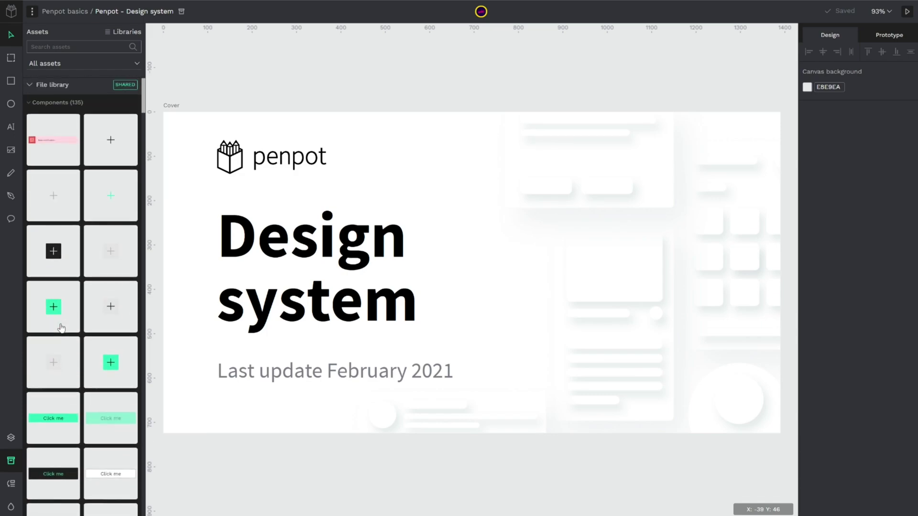
Step: Collapse the Components and Graphics sections so the 17 colours and typographies show
click(44, 103)
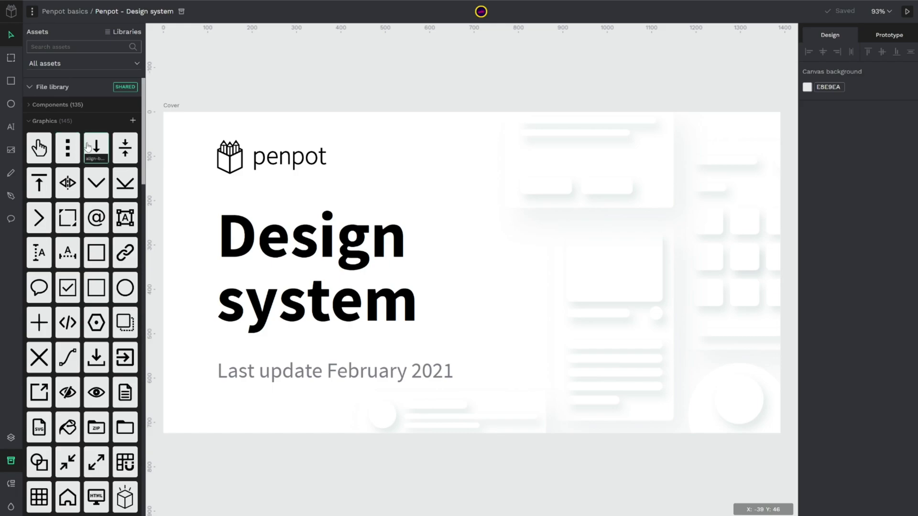
click(43, 122)
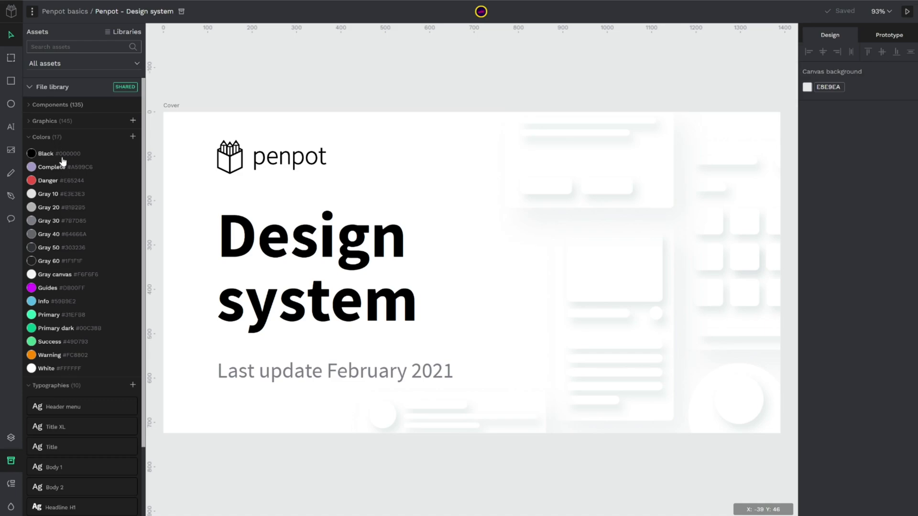
scroll(61, 434, down, 3)
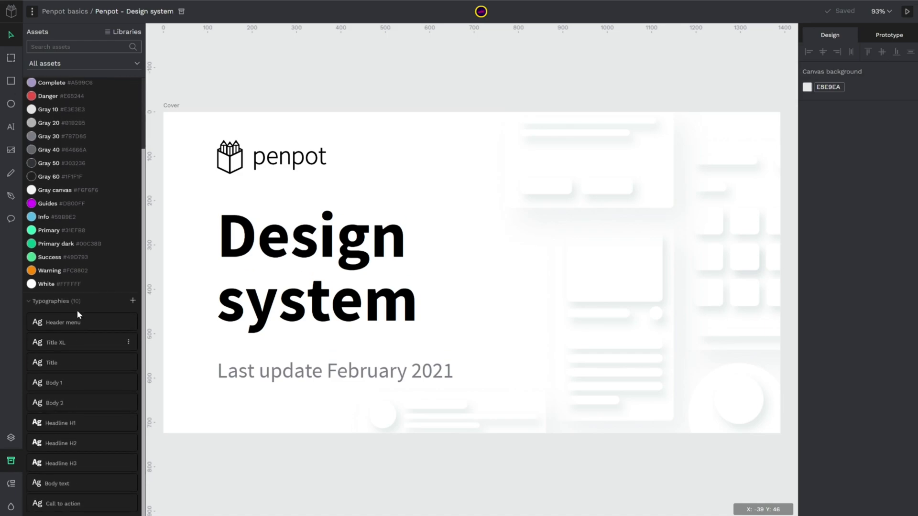
scroll(75, 413, up, 2)
scroll(86, 404, up, 1)
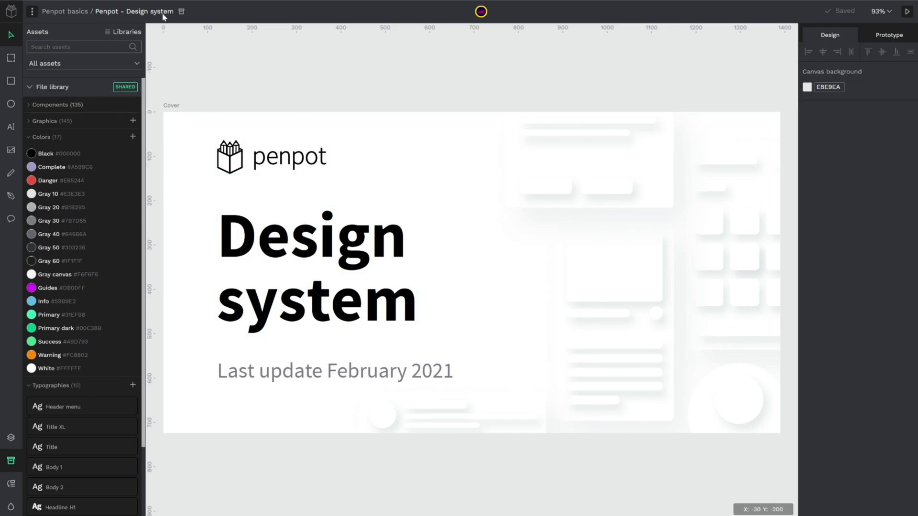
Step: From the Drafts dashboard, create New File 1 and open its blank canvas
click(11, 11)
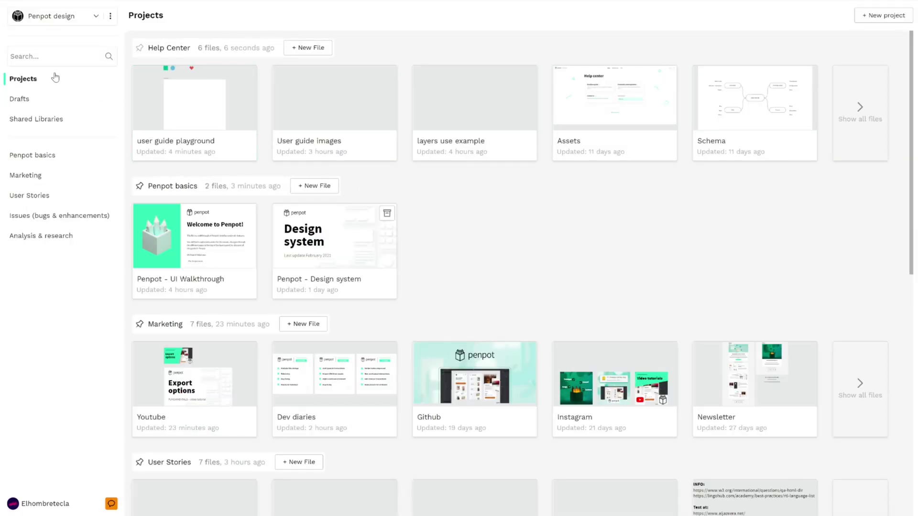
click(39, 100)
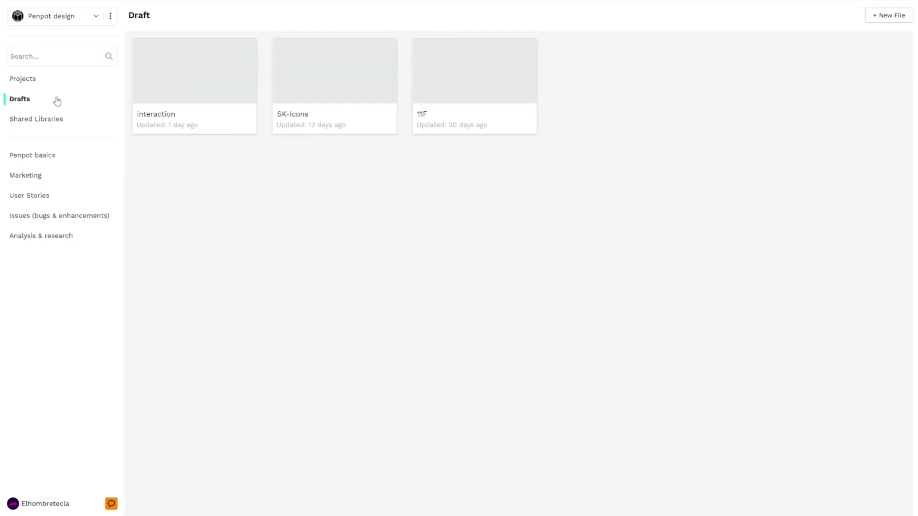
click(885, 16)
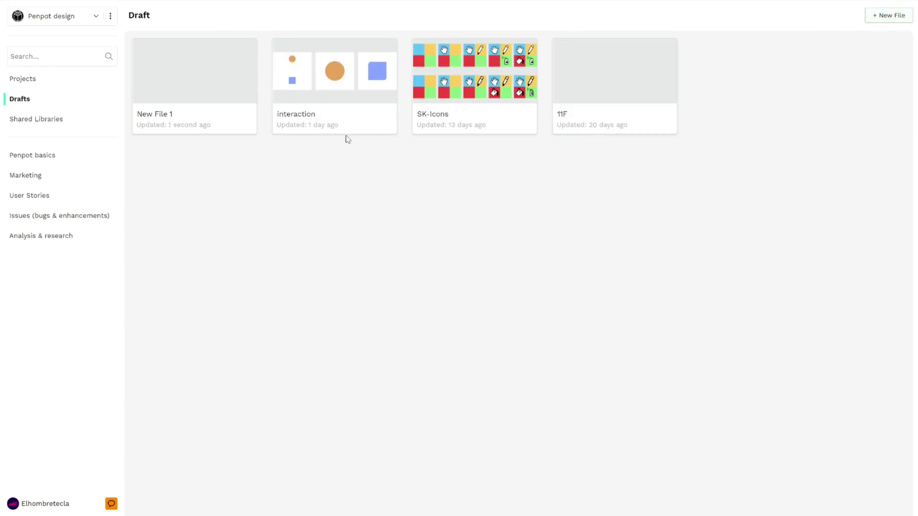
double_click(219, 94)
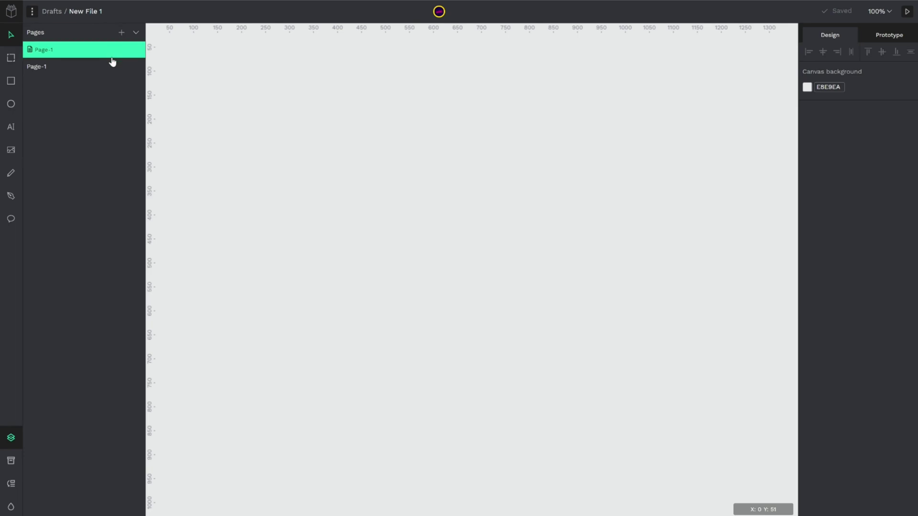
Step: Open New File 1's assets and its Libraries dialog listing shared libraries
click(11, 461)
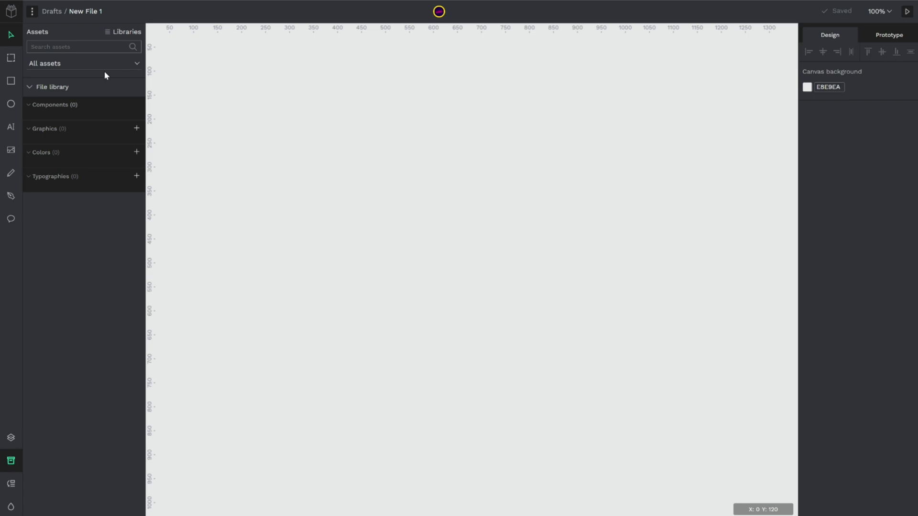
click(127, 37)
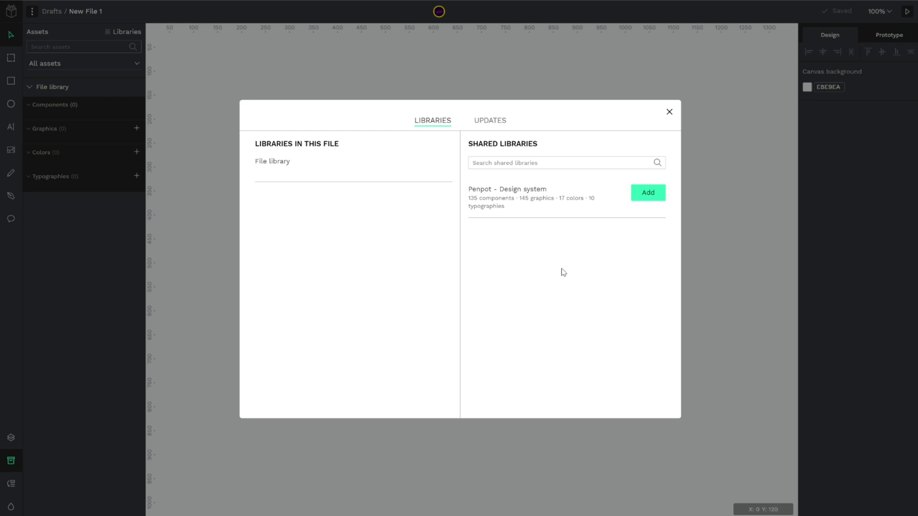
Step: Link the Penpot - Design system library to New File 1 and close Libraries
click(649, 199)
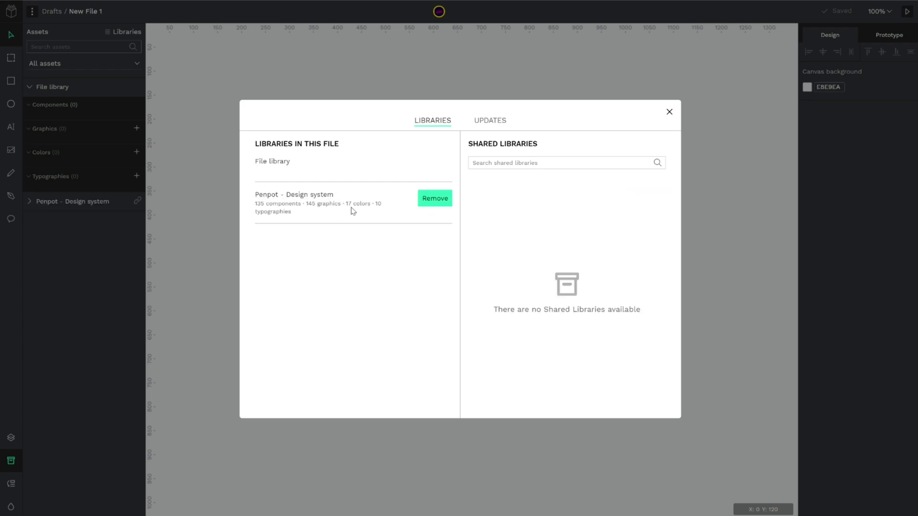
click(670, 112)
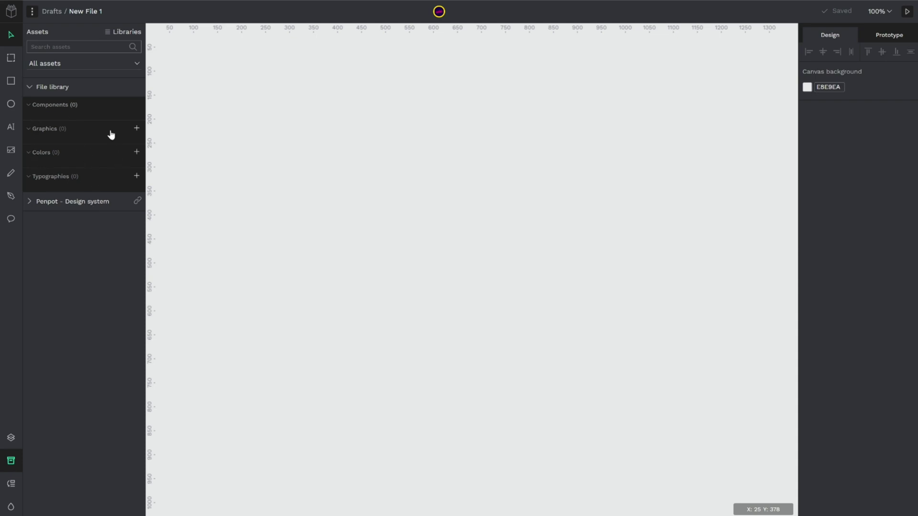
Step: Drop the green plus-button component from Penpot - Design system onto the canvas
click(33, 89)
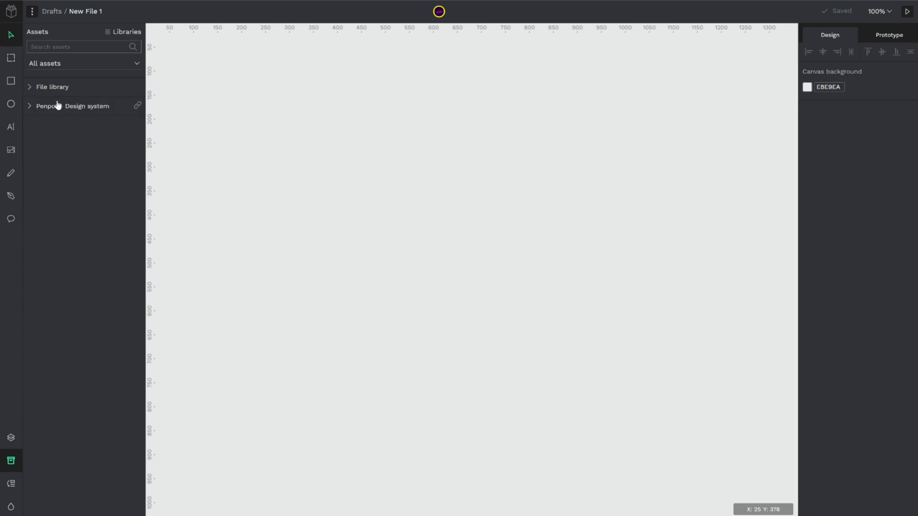
click(58, 106)
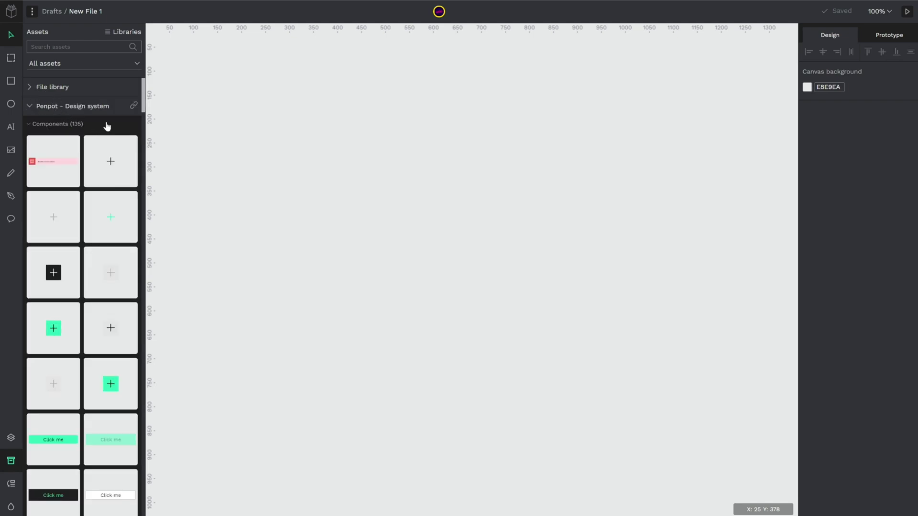
scroll(107, 267, down, 3)
scroll(105, 265, down, 2)
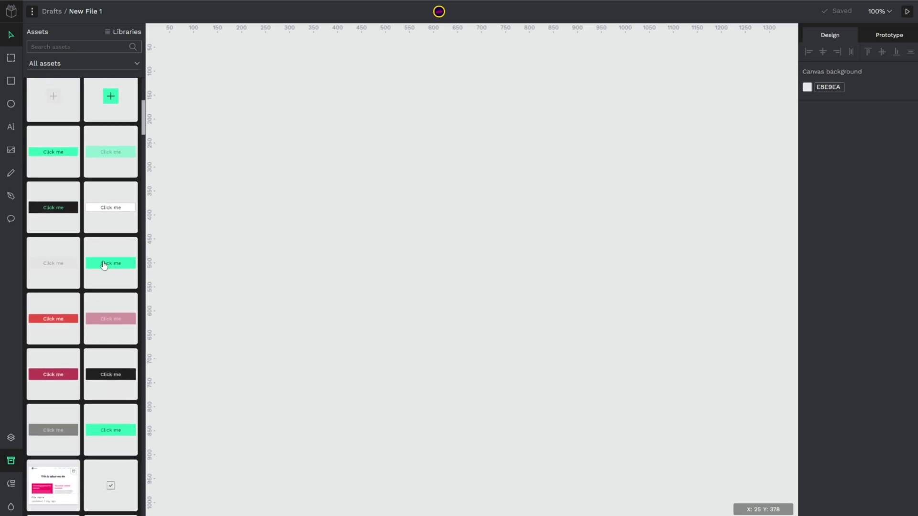
scroll(104, 265, up, 5)
drag(54, 322, 339, 220)
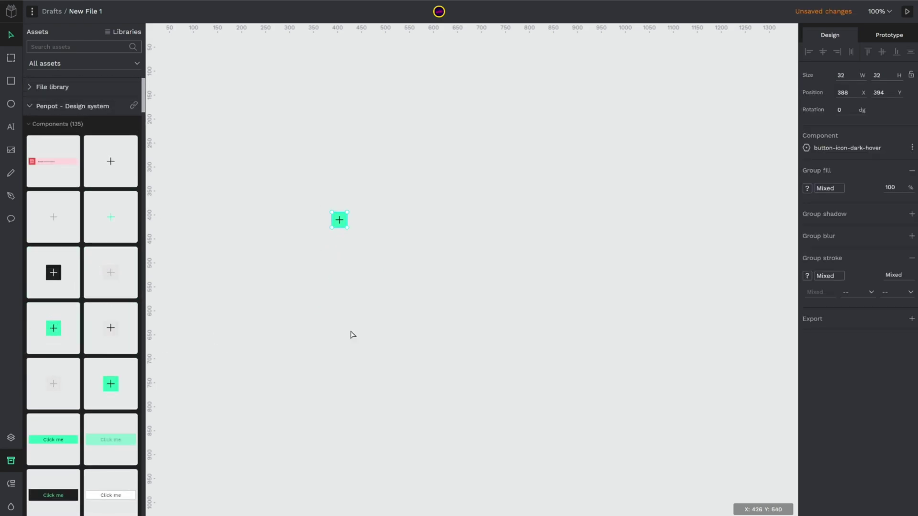
scroll(91, 391, down, 2)
scroll(87, 287, up, 2)
click(45, 123)
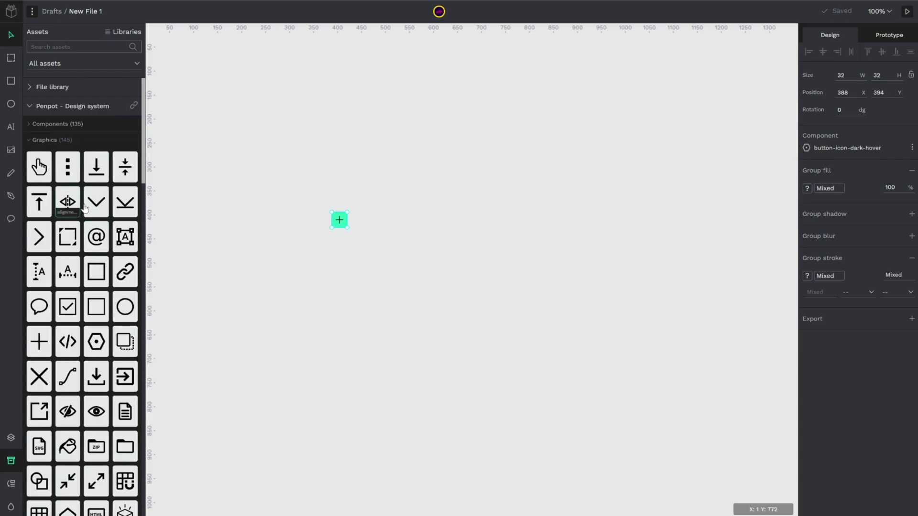
Step: Place the arrows graphic on the canvas and show the Design system colours in the palette
drag(84, 207, 560, 215)
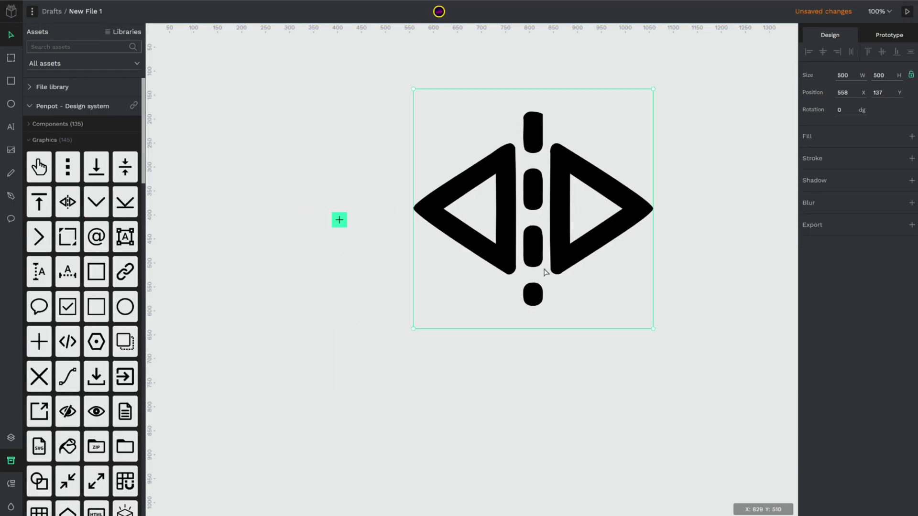
click(47, 140)
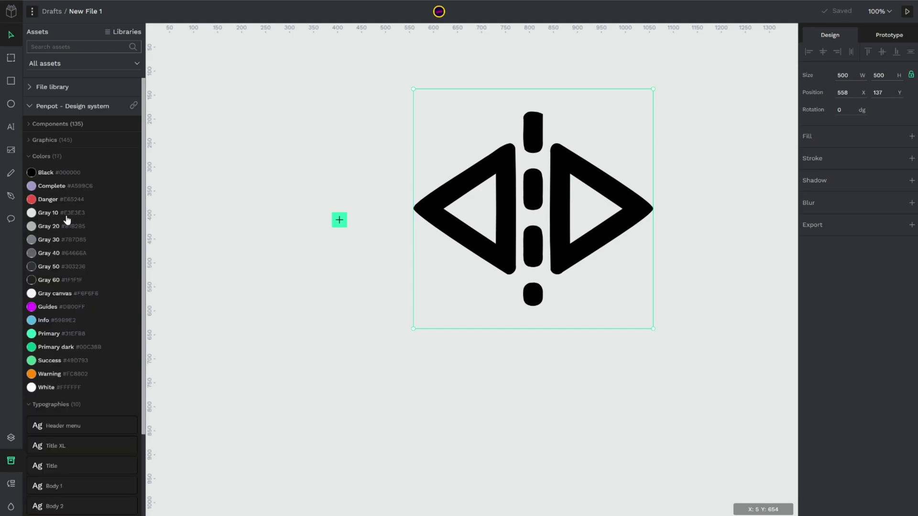
click(11, 507)
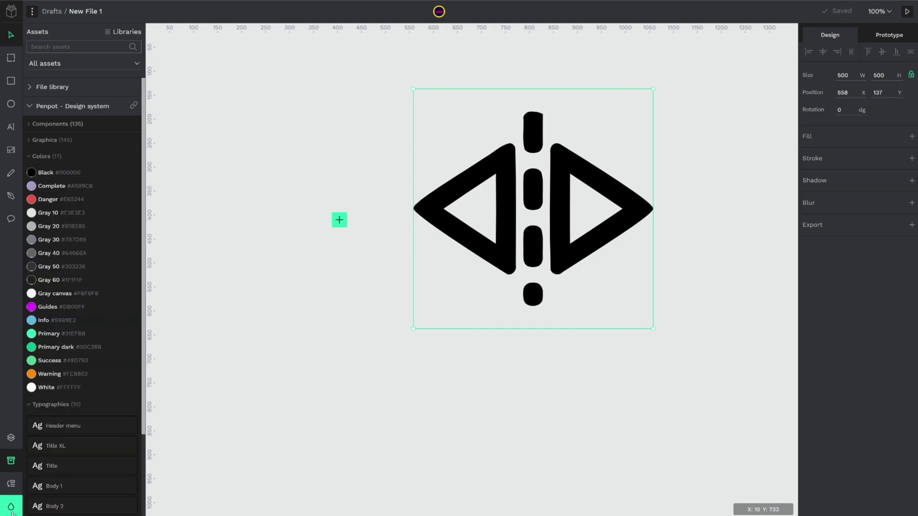
click(152, 497)
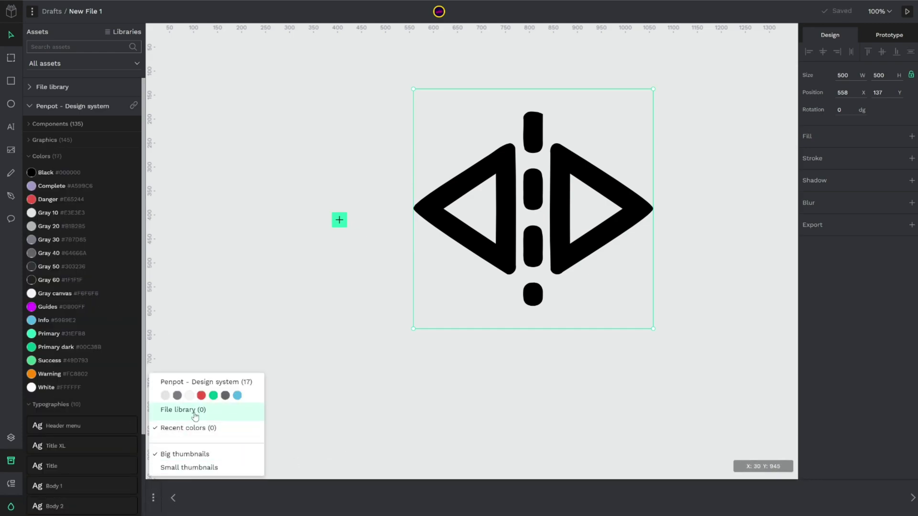
click(205, 388)
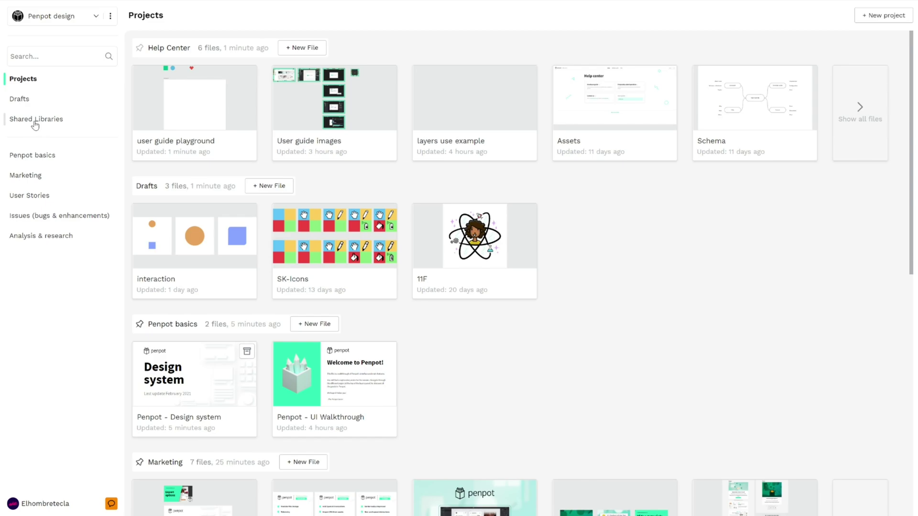
click(35, 123)
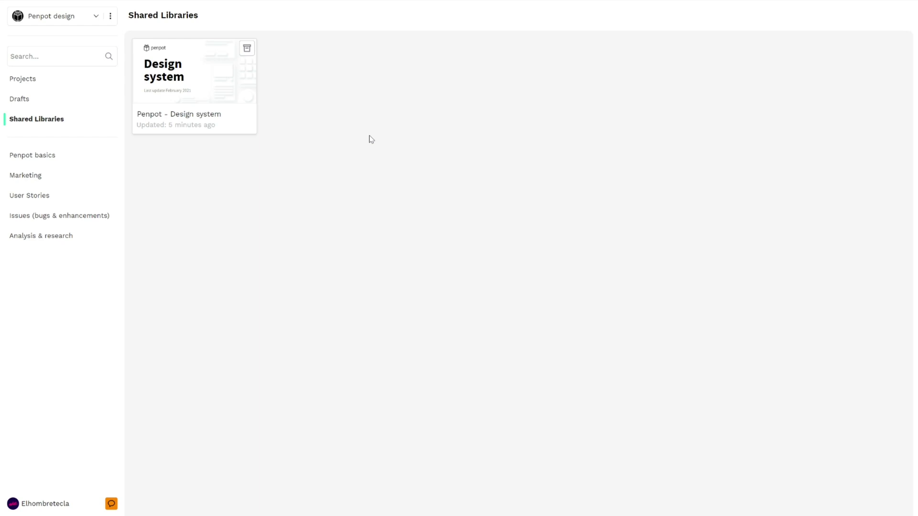
mouse_move(247, 51)
click(21, 81)
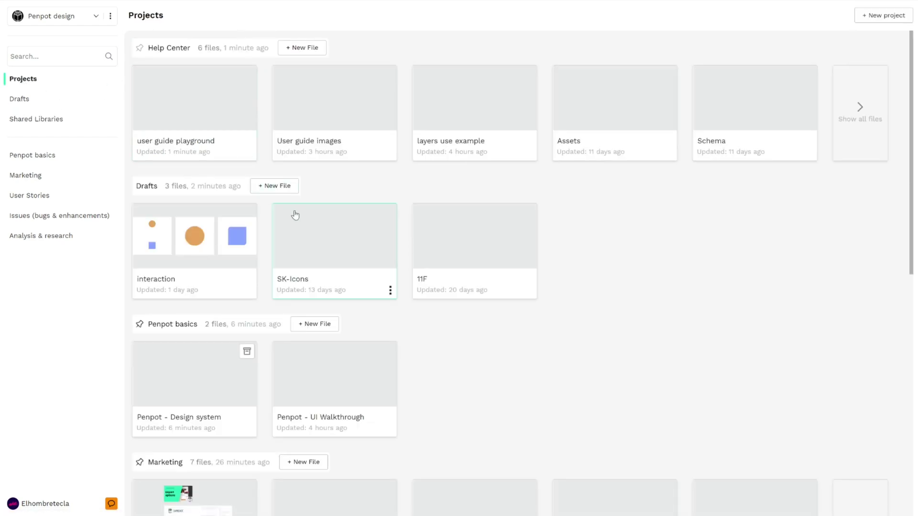